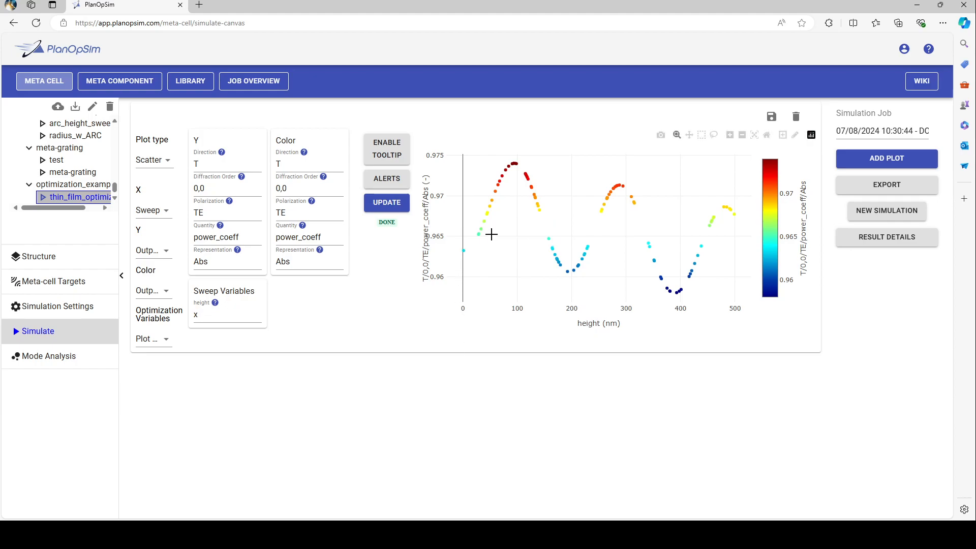
- Create a new simulation named pillar_optimization in the optimization_examples folder
{"action": "mouse_move", "coordinate": [501, 163]}
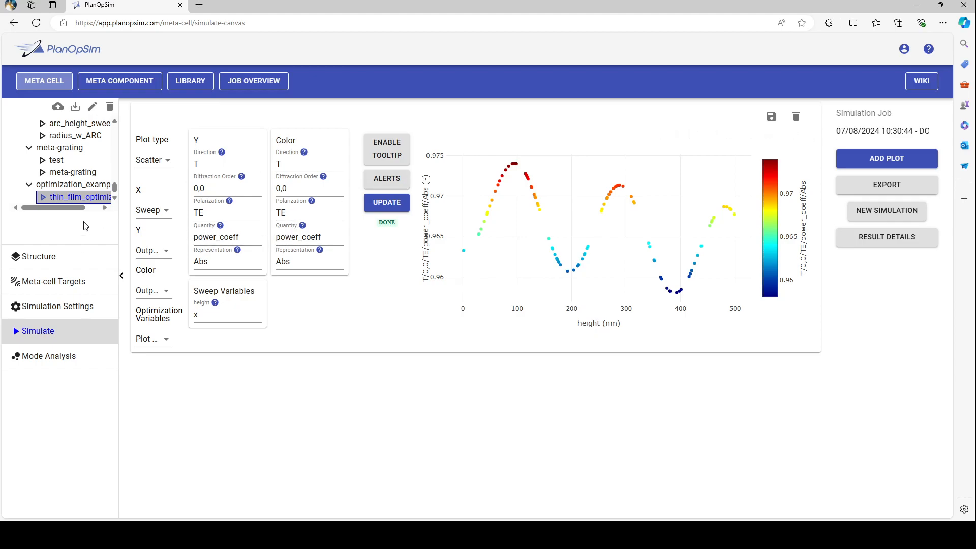
{"action": "left_click", "coordinate": [85, 188]}
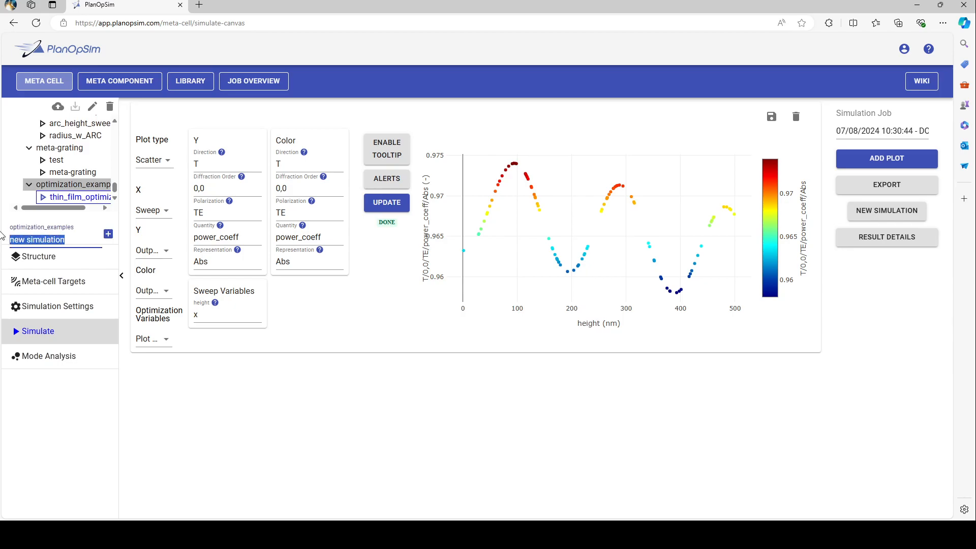
{"action": "type", "text": "pi"}
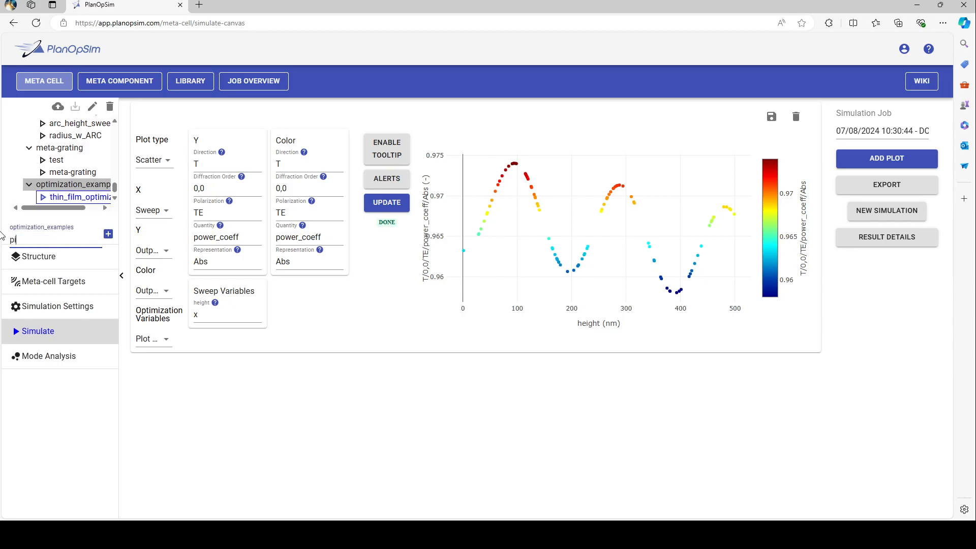
{"action": "type", "text": "llar_optimiz"}
{"action": "key", "text": "Tab"}
{"action": "key", "text": "Return"}
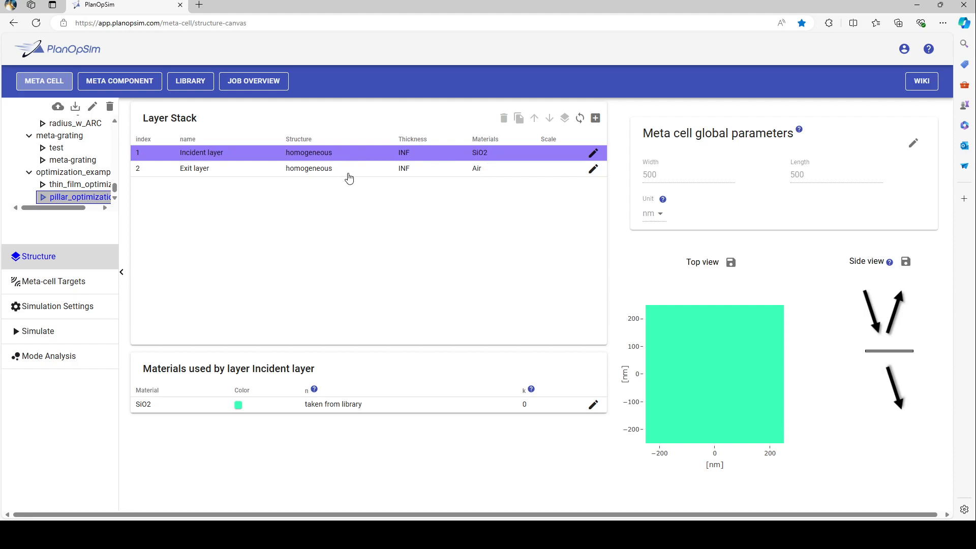
- Add a layer named pillar with a circle structure between the incident and exit layers
{"action": "left_click", "coordinate": [596, 120]}
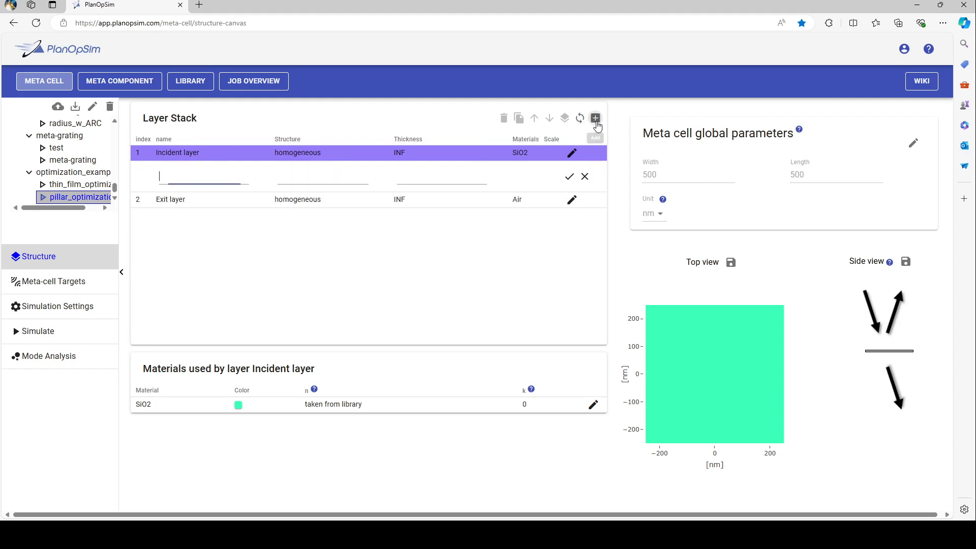
{"action": "left_click", "coordinate": [339, 182]}
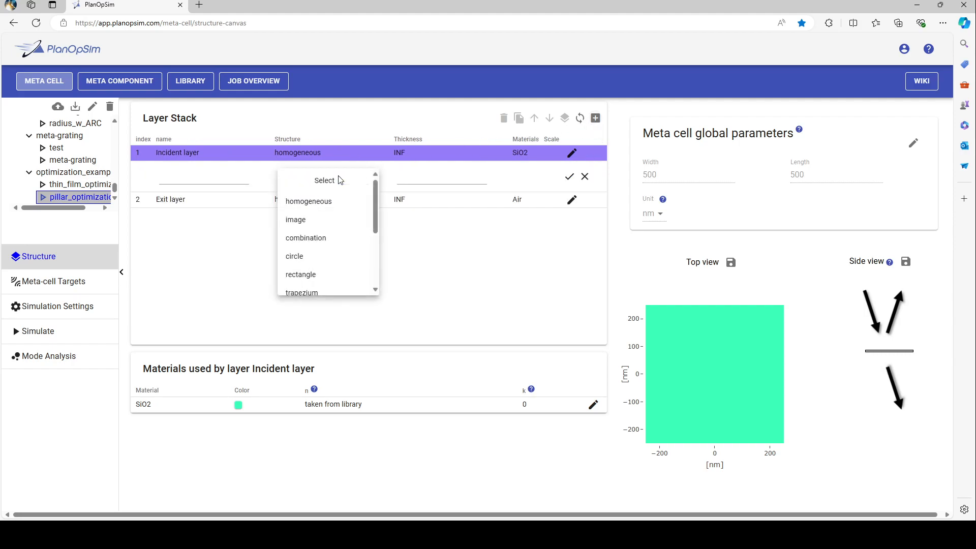
{"action": "left_click", "coordinate": [303, 261]}
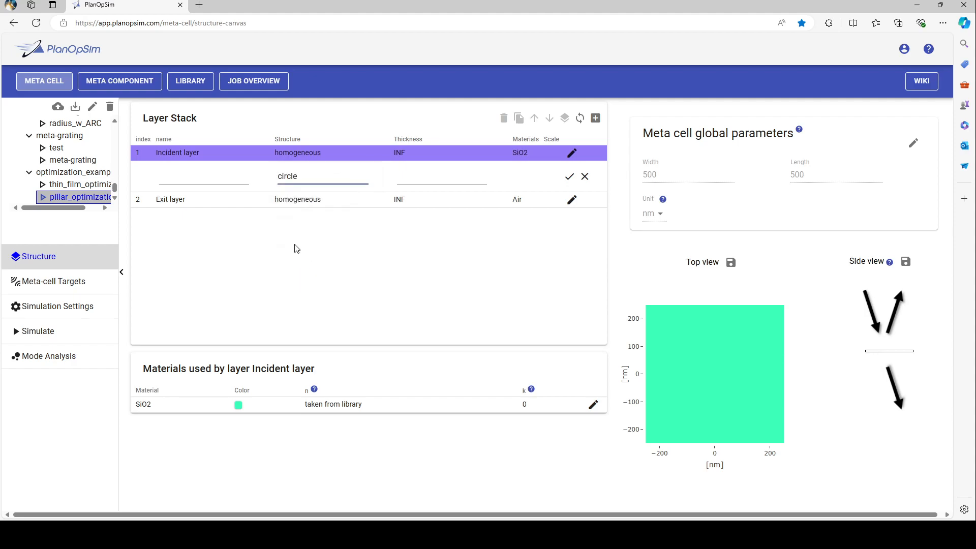
{"action": "left_click", "coordinate": [200, 178]}
{"action": "type", "text": "pillar"}
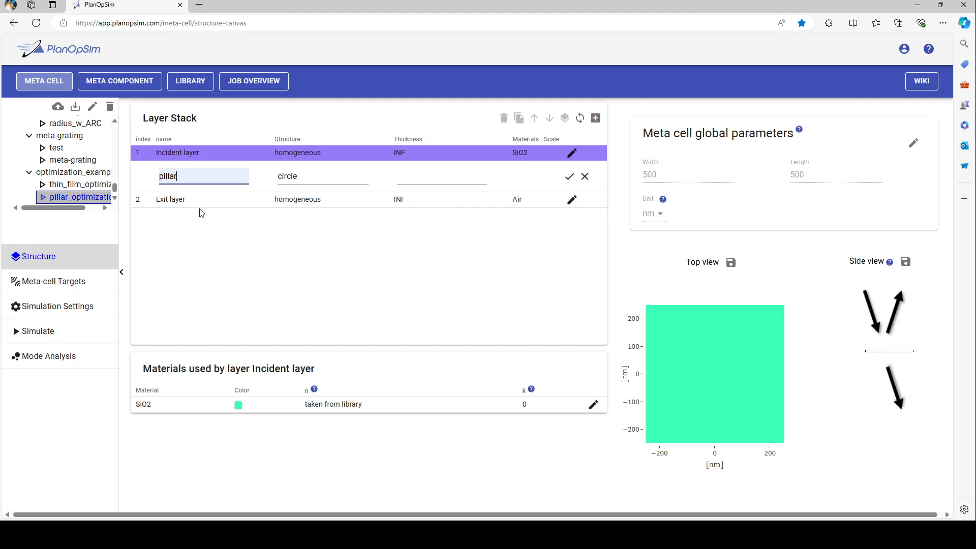
- Link the pillar layer's thickness to a new variable named height of type Optimization
{"action": "left_click", "coordinate": [450, 174]}
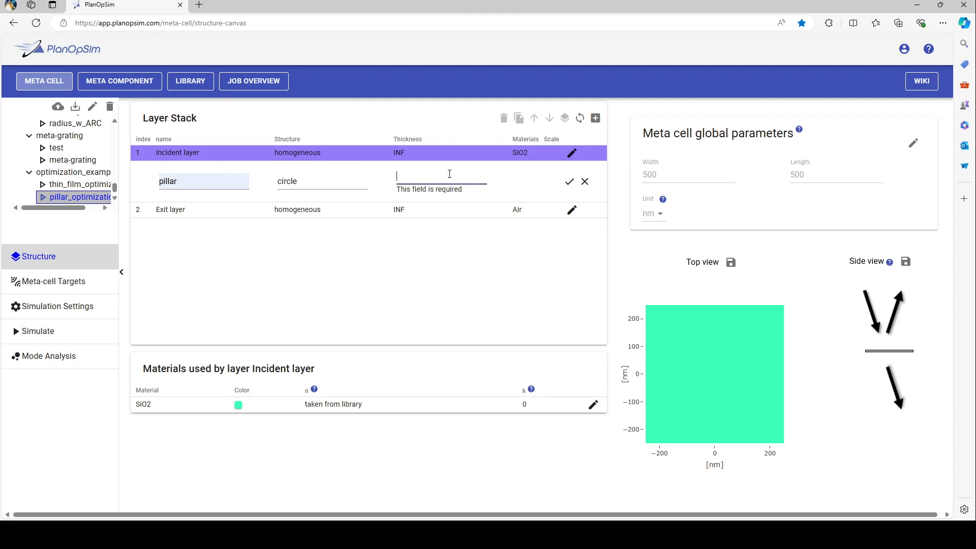
{"action": "type", "text": "="}
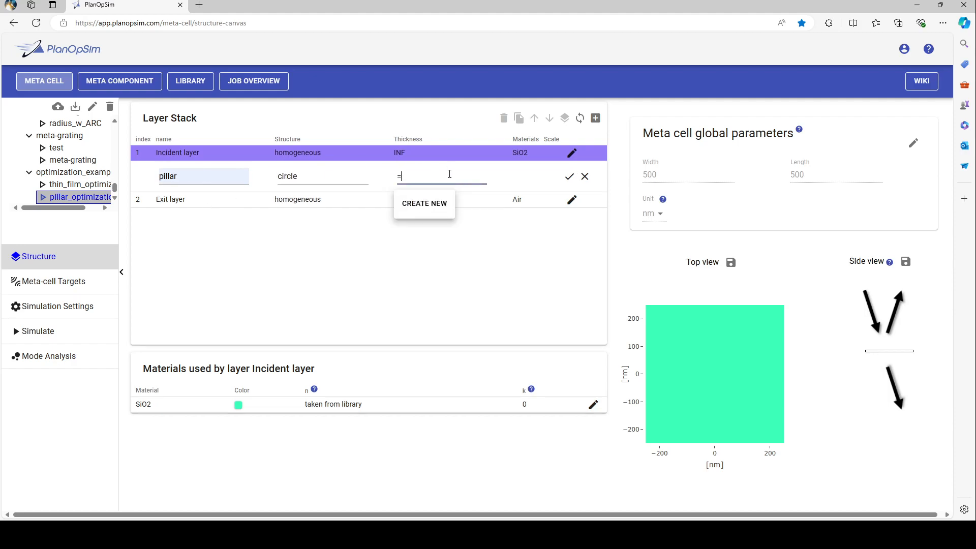
{"action": "left_click", "coordinate": [444, 205]}
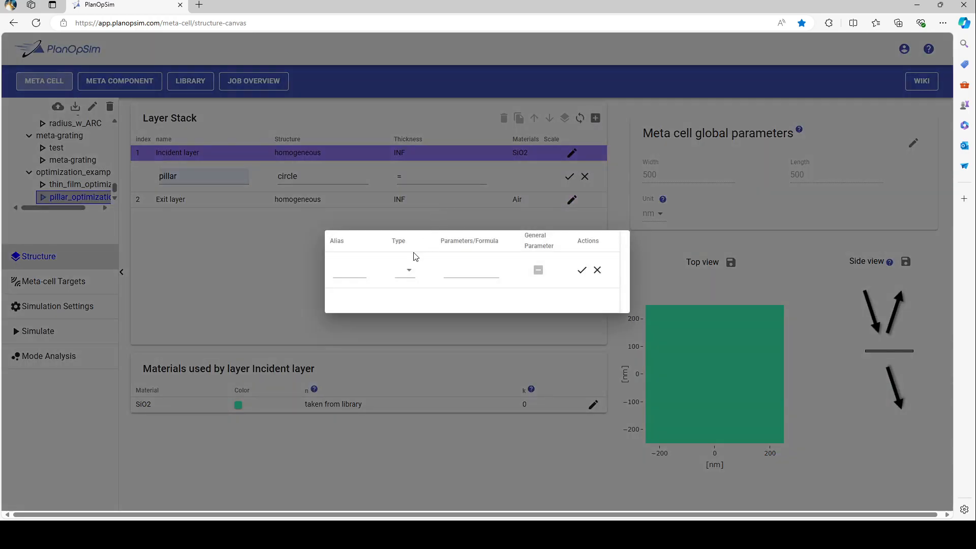
{"action": "left_click", "coordinate": [407, 278]}
{"action": "left_click", "coordinate": [409, 341]}
{"action": "left_click", "coordinate": [336, 273]}
{"action": "type", "text": "hei"}
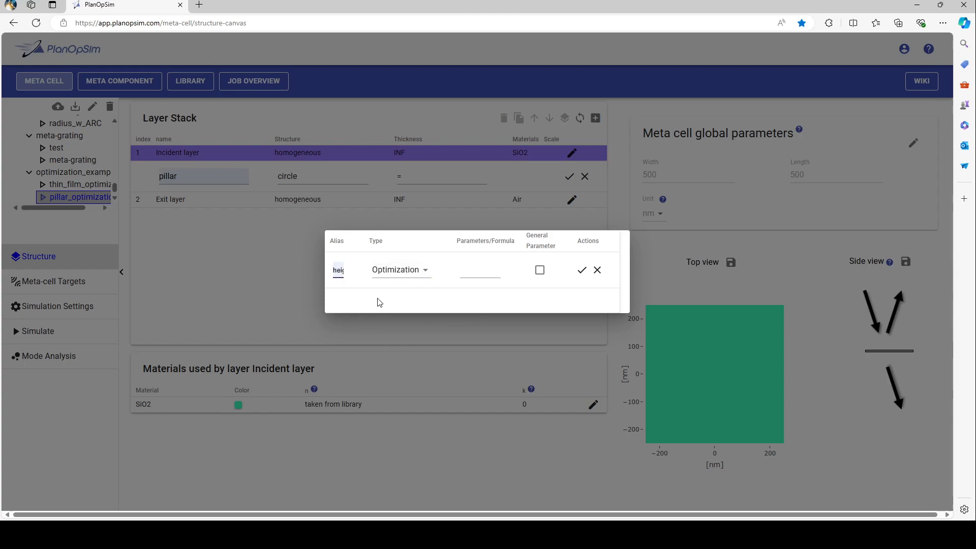
- Set the height variable's start, stop and initial guess to 1;500;2 and save the pillar layer
{"action": "left_click", "coordinate": [466, 275]}
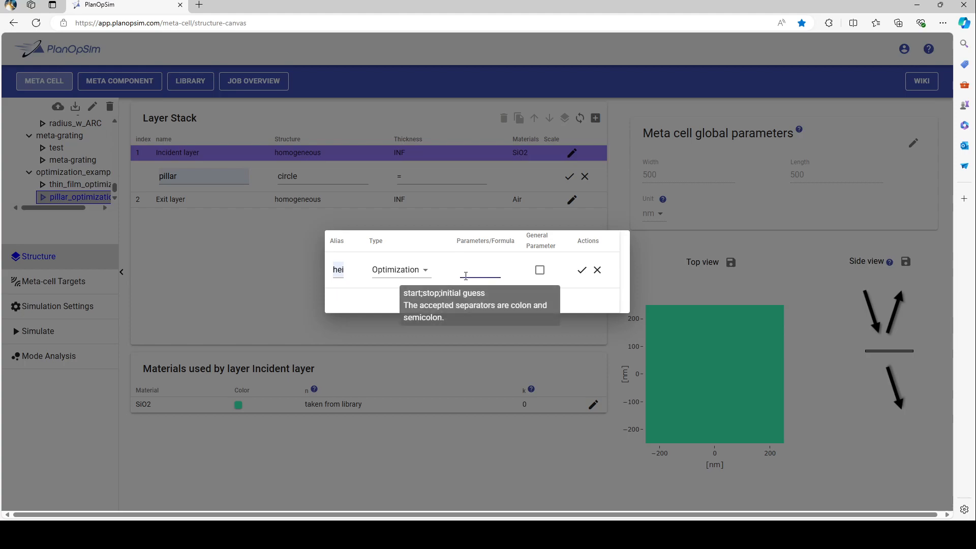
{"action": "type", "text": "1;500;2"}
{"action": "left_click", "coordinate": [576, 276]}
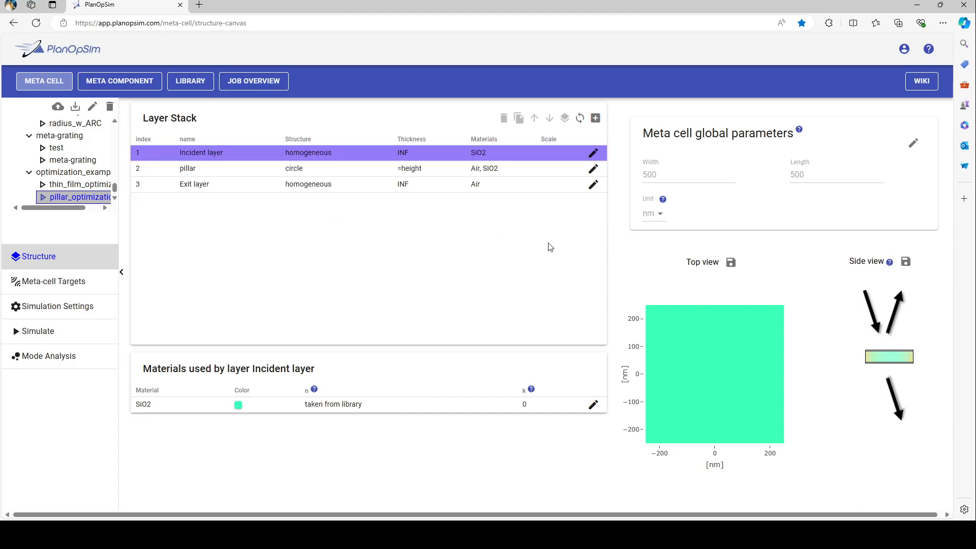
- Set the meta cell's global width and length to 350 nm each
{"action": "left_click", "coordinate": [913, 143]}
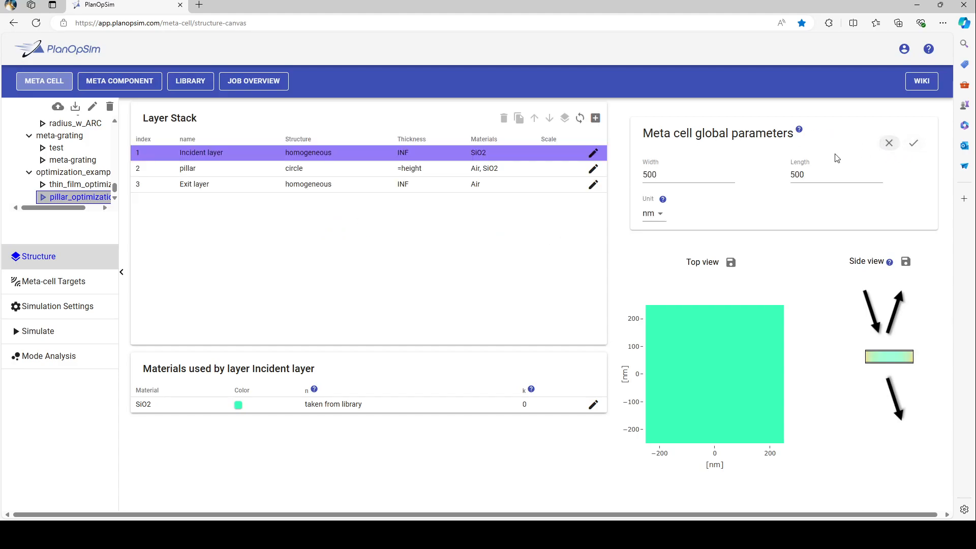
{"action": "left_click_drag", "start_coordinate": [710, 175], "coordinate": [605, 186]}
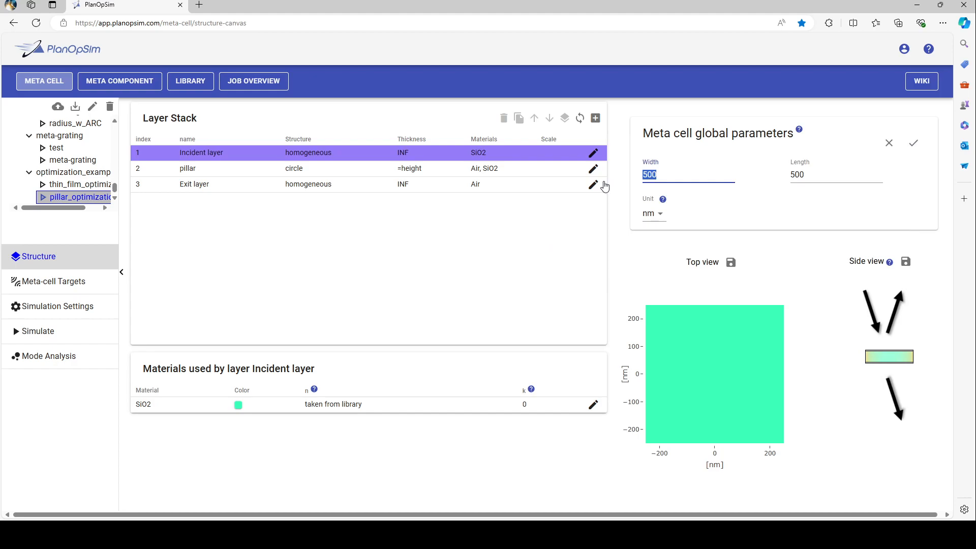
{"action": "type", "text": "350"}
{"action": "key", "text": "Tab"}
{"action": "type", "text": "350"}
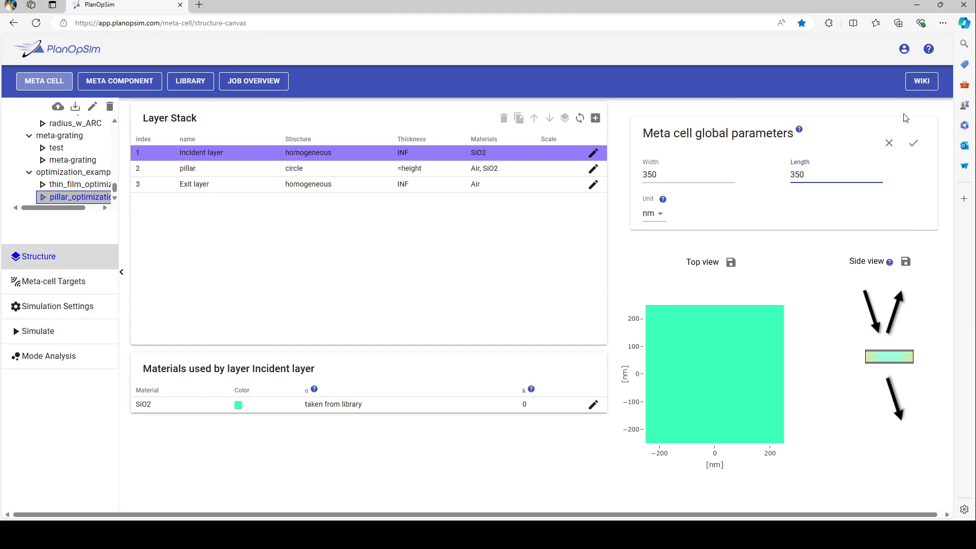
{"action": "left_click", "coordinate": [914, 147]}
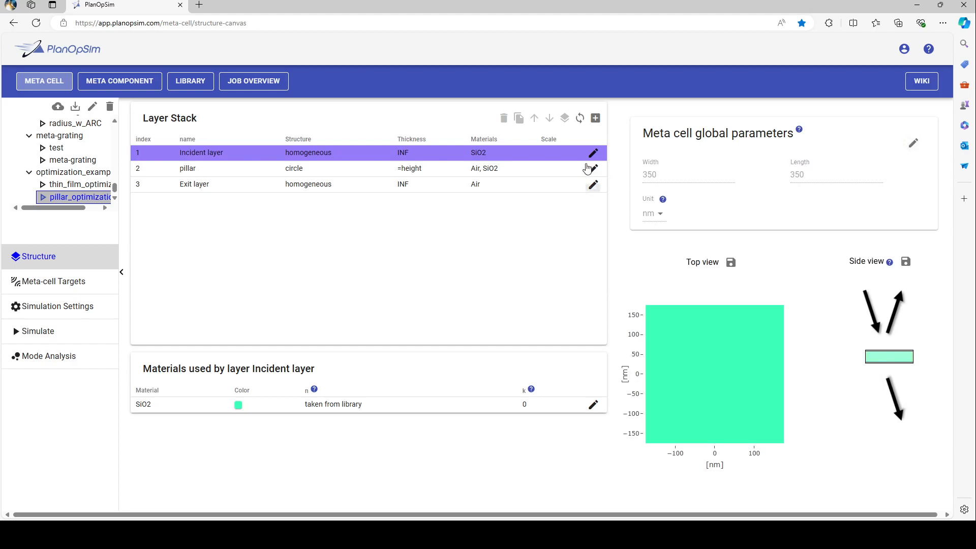
- Link the pillar layer's circle radius to a new variable named radius of type Optimization
{"action": "left_click", "coordinate": [548, 170]}
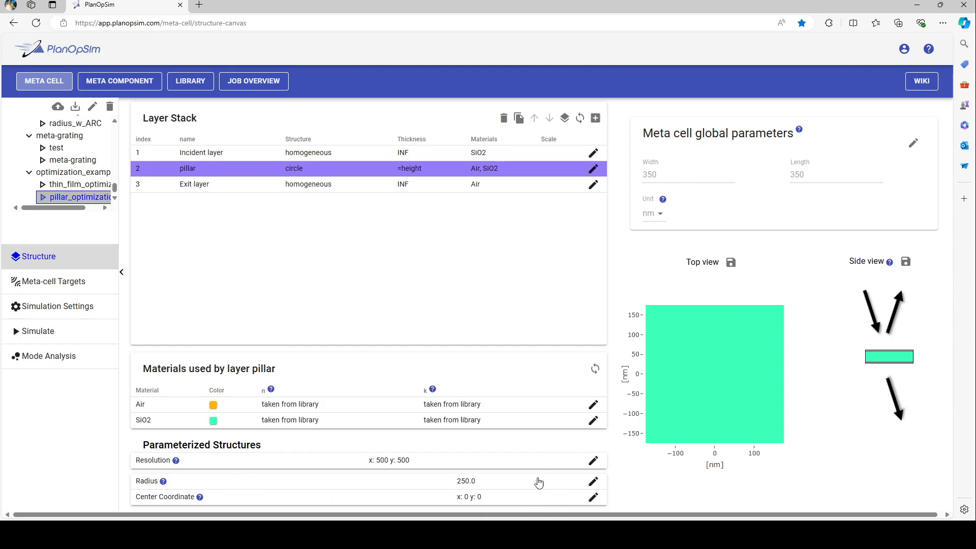
{"action": "left_click", "coordinate": [198, 481]}
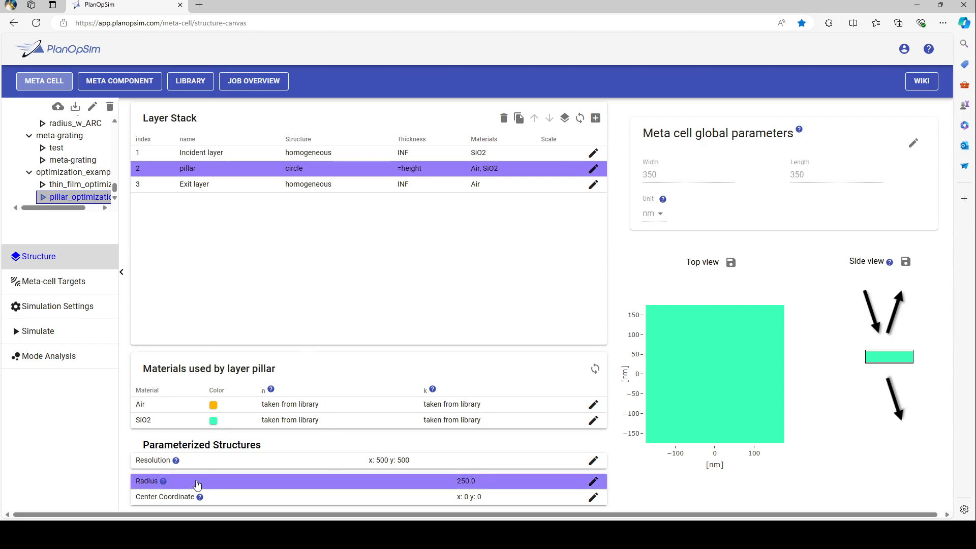
{"action": "left_click", "coordinate": [593, 481]}
{"action": "left_click_drag", "start_coordinate": [348, 488], "coordinate": [213, 489]}
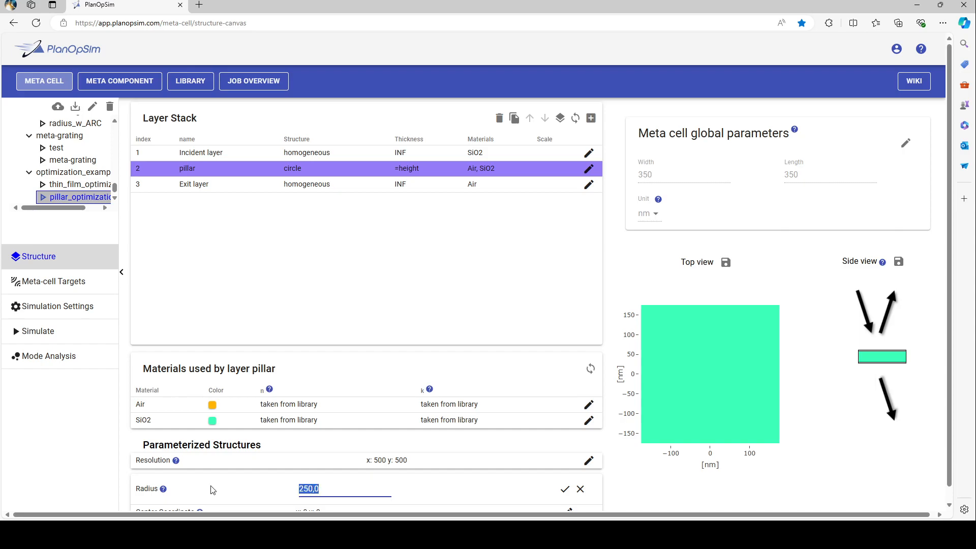
{"action": "type", "text": "="}
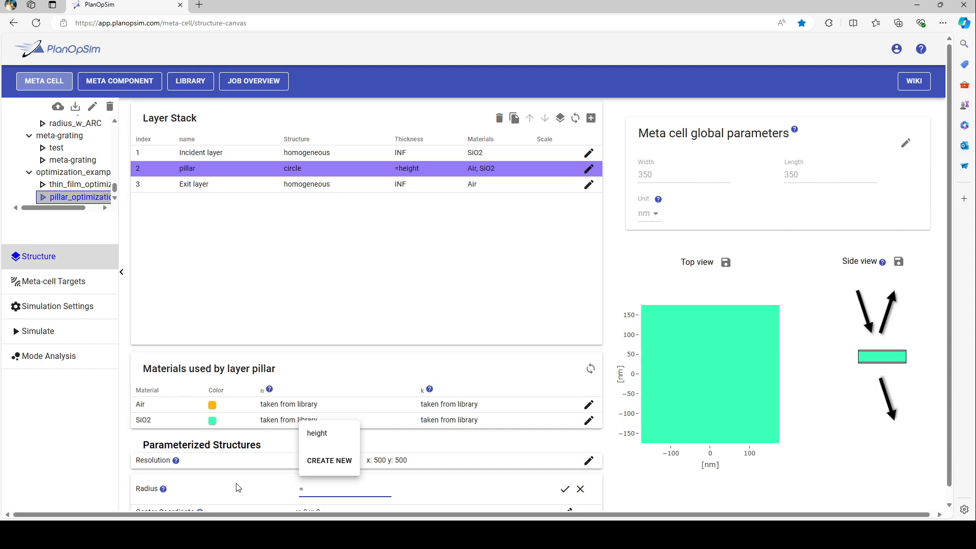
{"action": "left_click", "coordinate": [323, 460]}
{"action": "left_click", "coordinate": [408, 273]}
{"action": "left_click", "coordinate": [414, 341]}
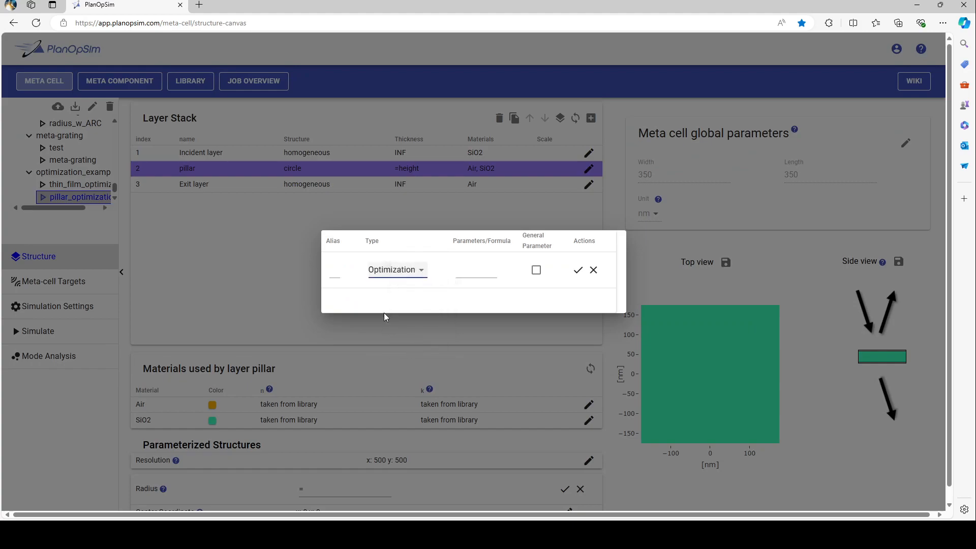
{"action": "left_click", "coordinate": [335, 277]}
{"action": "type", "text": "rad"}
- Set the radius variable's start, stop and initial guess to 25;150;50 and save it
{"action": "left_click", "coordinate": [468, 273]}
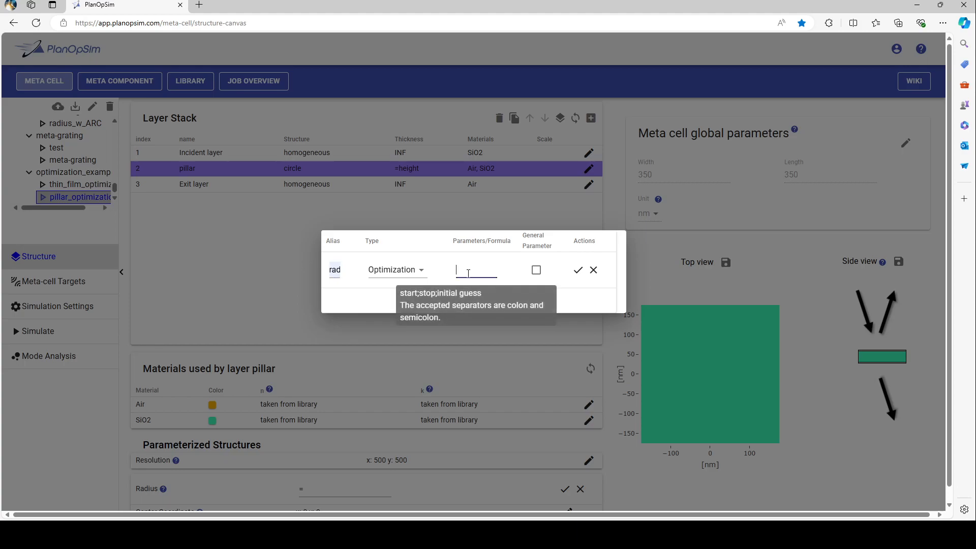
{"action": "type", "text": "25;22"}
{"action": "key", "text": "BackSpace"}
{"action": "key", "text": "BackSpace"}
{"action": "type", "text": "100;50"}
{"action": "key", "text": "BackSpace"}
{"action": "type", "text": "5"}
{"action": "left_click", "coordinate": [578, 270]}
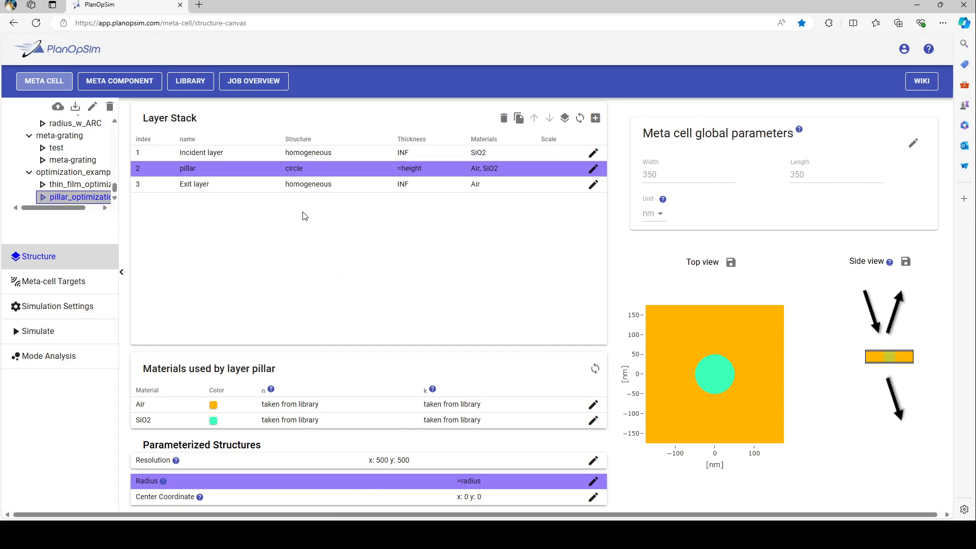
- Change the optimizer of the pillar_optimization default target to Bayesian Optimizer
{"action": "left_click", "coordinate": [69, 288]}
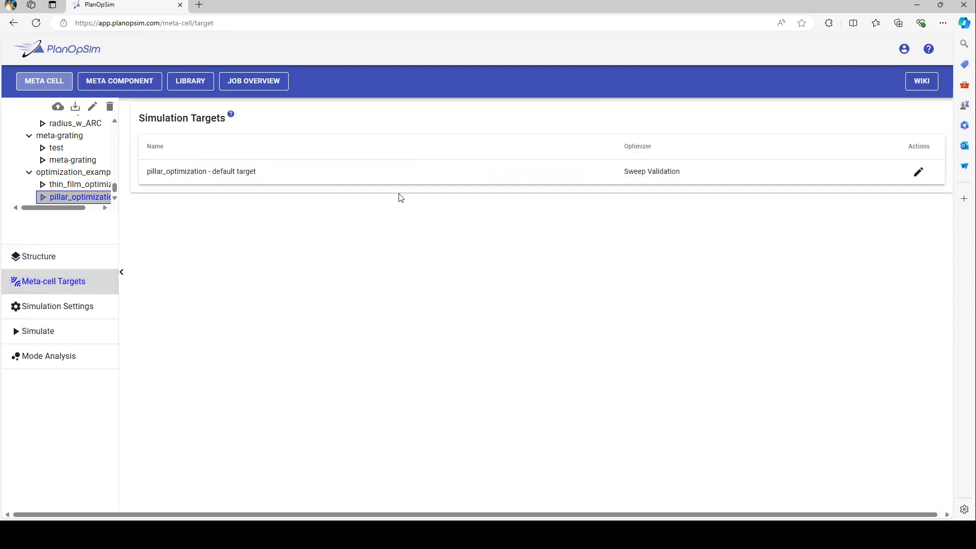
{"action": "left_click", "coordinate": [412, 179]}
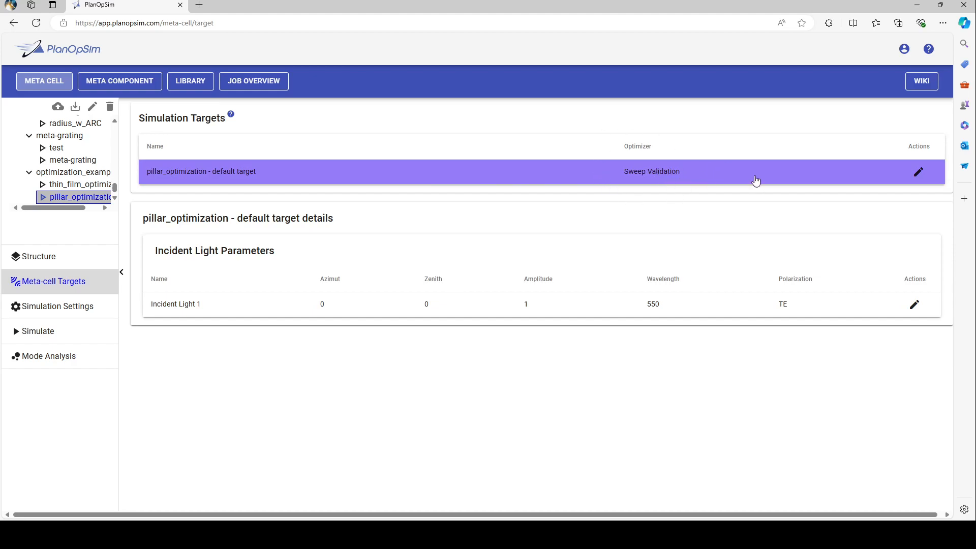
{"action": "left_click", "coordinate": [915, 175]}
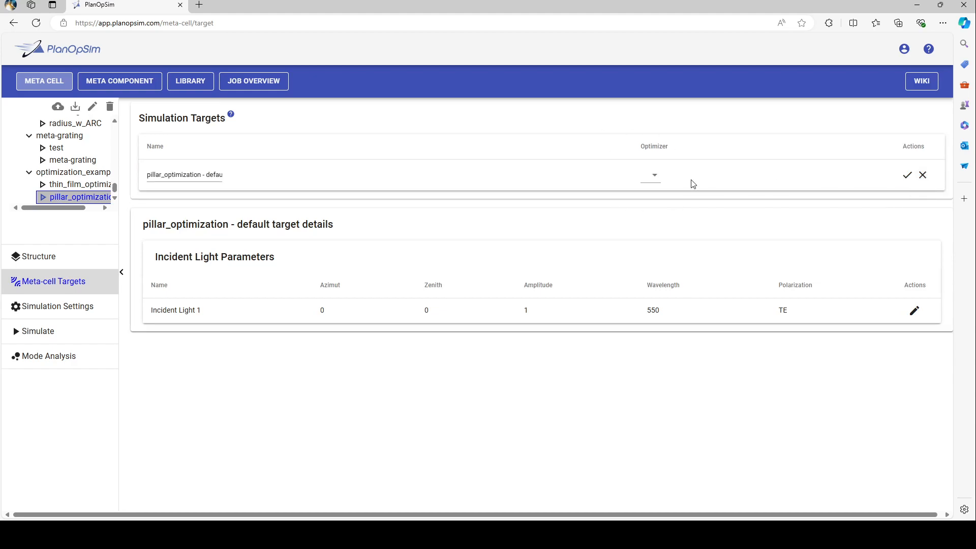
{"action": "left_click", "coordinate": [655, 178]}
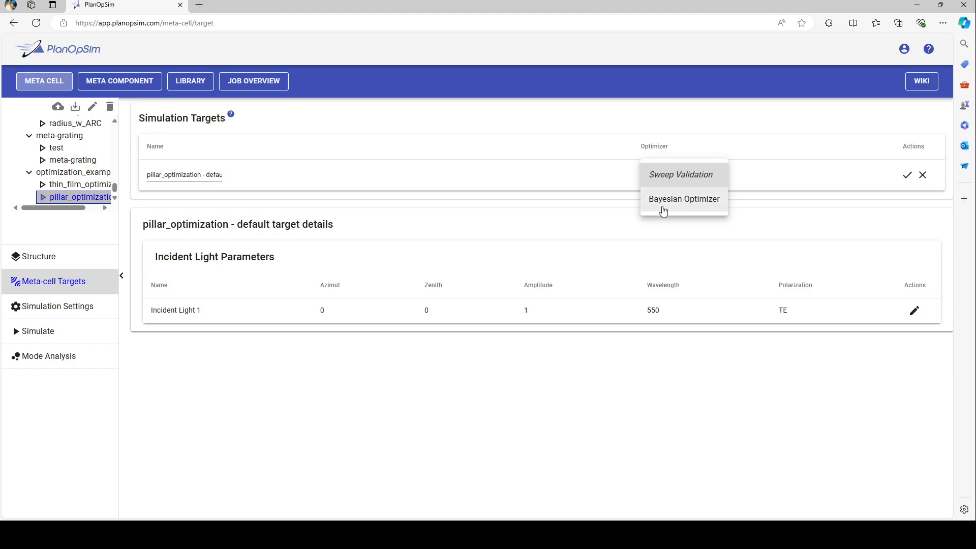
{"action": "left_click", "coordinate": [663, 211]}
{"action": "left_click", "coordinate": [901, 181]}
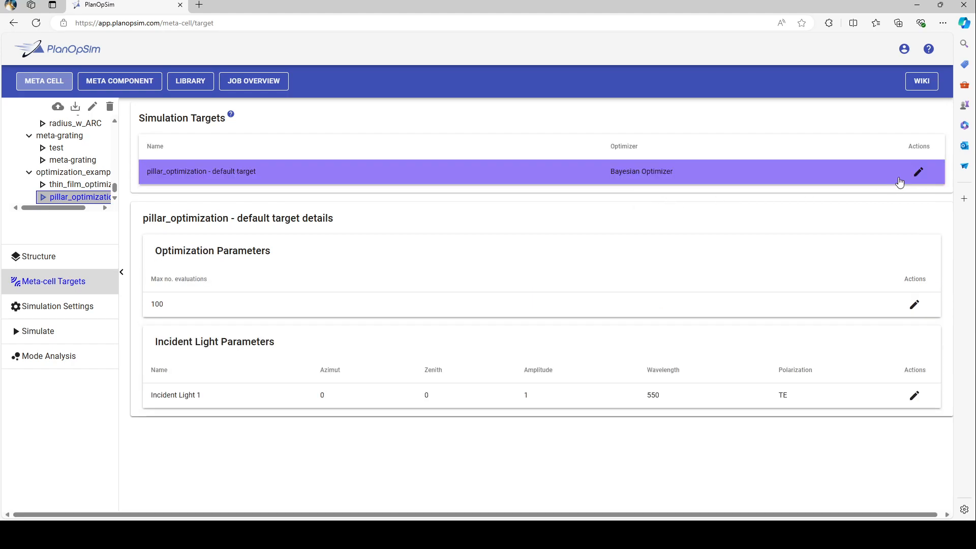
- Delete the field_coeff Phase output of Incident Light 1, keeping the power_coeff Abs output as the target
{"action": "left_click", "coordinate": [260, 403]}
{"action": "scroll", "coordinate": [270, 403], "scroll_direction": "down", "scroll_amount": 5}
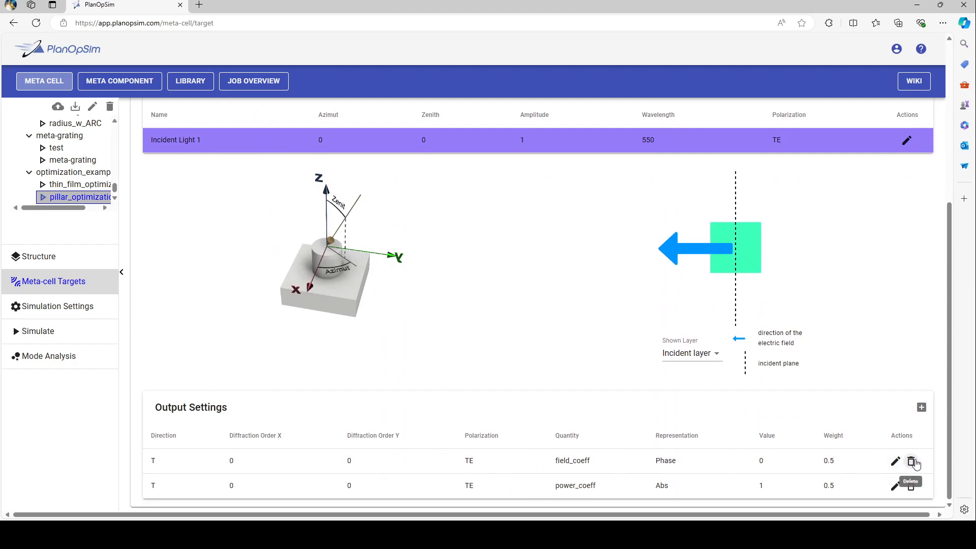
{"action": "left_click", "coordinate": [911, 463]}
{"action": "left_click", "coordinate": [893, 462]}
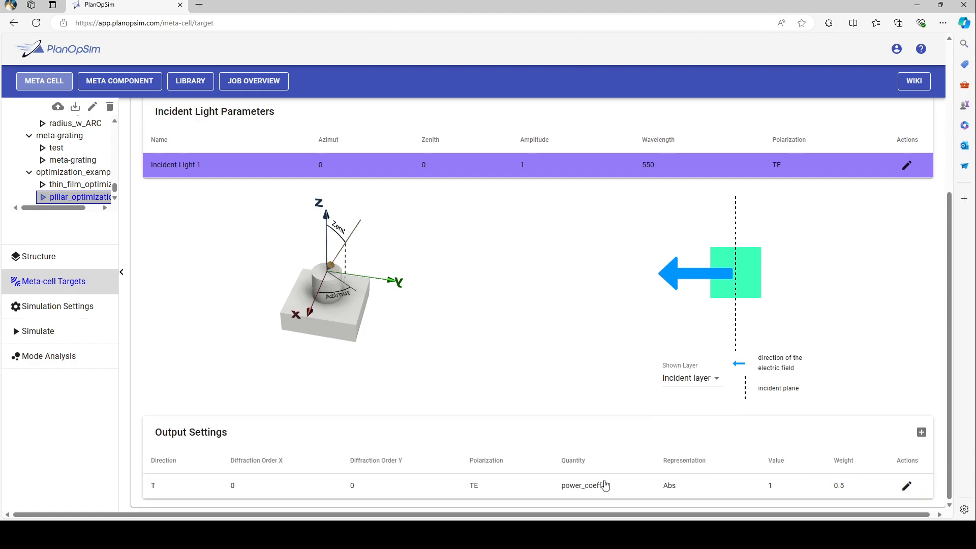
{"action": "left_click", "coordinate": [605, 486]}
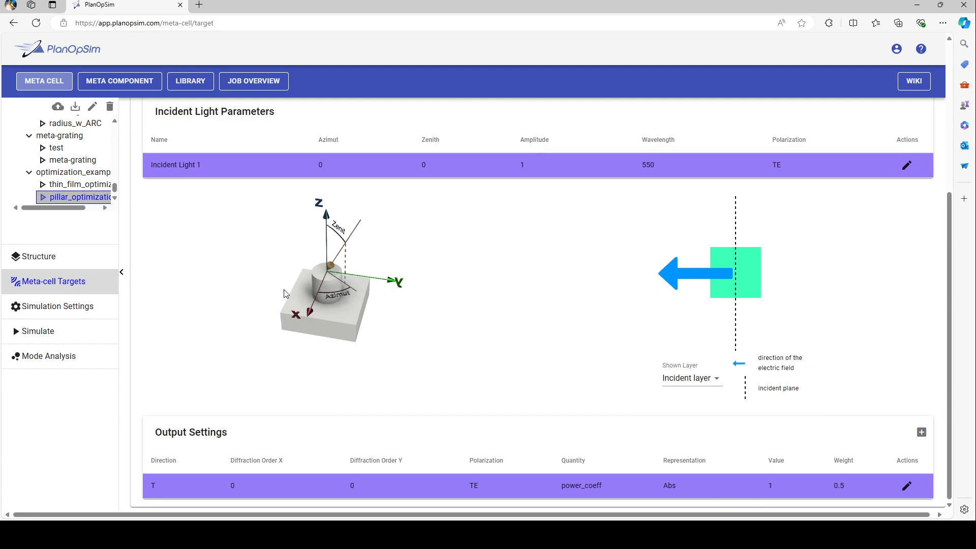
- Check the accuracy and sweep variables in the simulation settings and run the pillar optimization simulation
{"action": "left_click", "coordinate": [75, 316]}
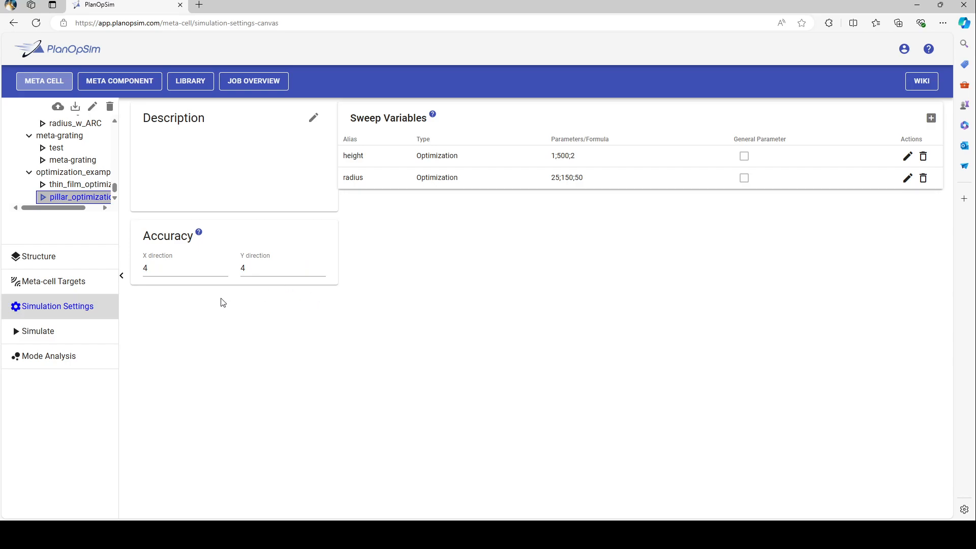
{"action": "left_click", "coordinate": [83, 339]}
{"action": "left_click", "coordinate": [547, 156]}
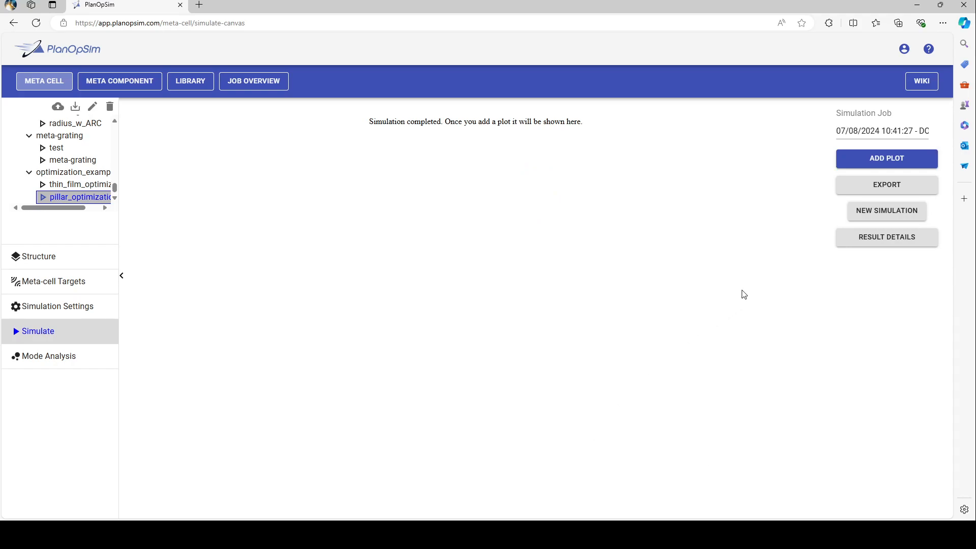
- Add a scatter plot of the pillar optimization results with radius as x and height as y
{"action": "left_click", "coordinate": [868, 162]}
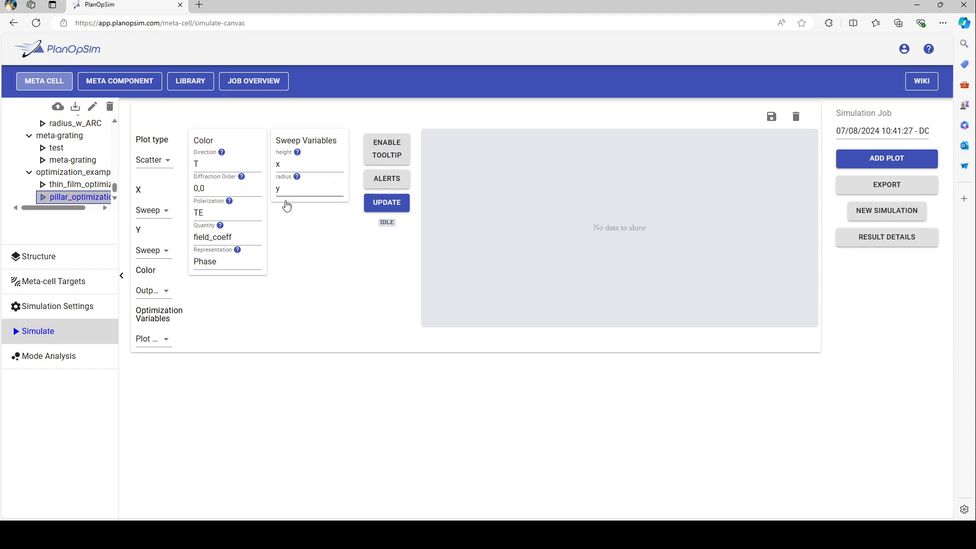
{"action": "left_click", "coordinate": [328, 167]}
{"action": "left_click", "coordinate": [307, 225]}
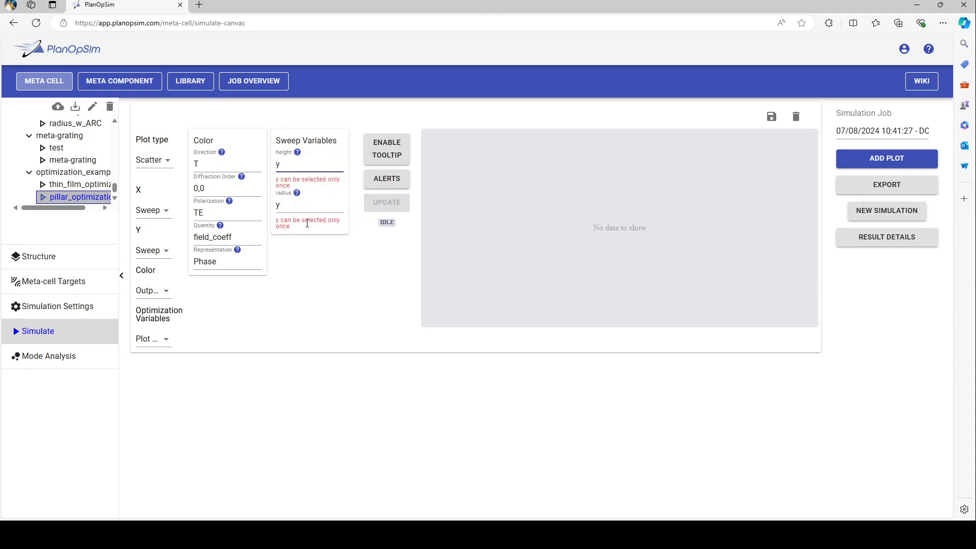
{"action": "left_click", "coordinate": [310, 209]}
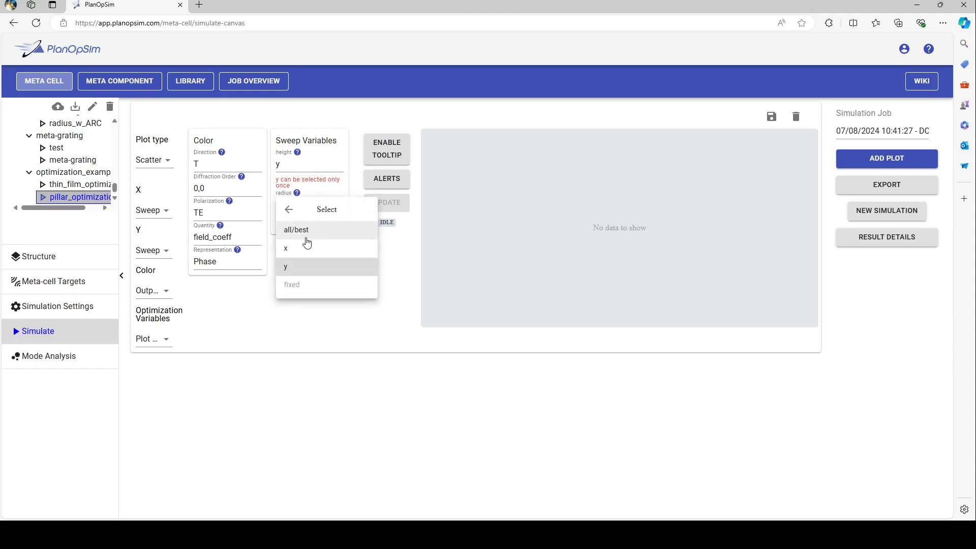
{"action": "left_click", "coordinate": [305, 247]}
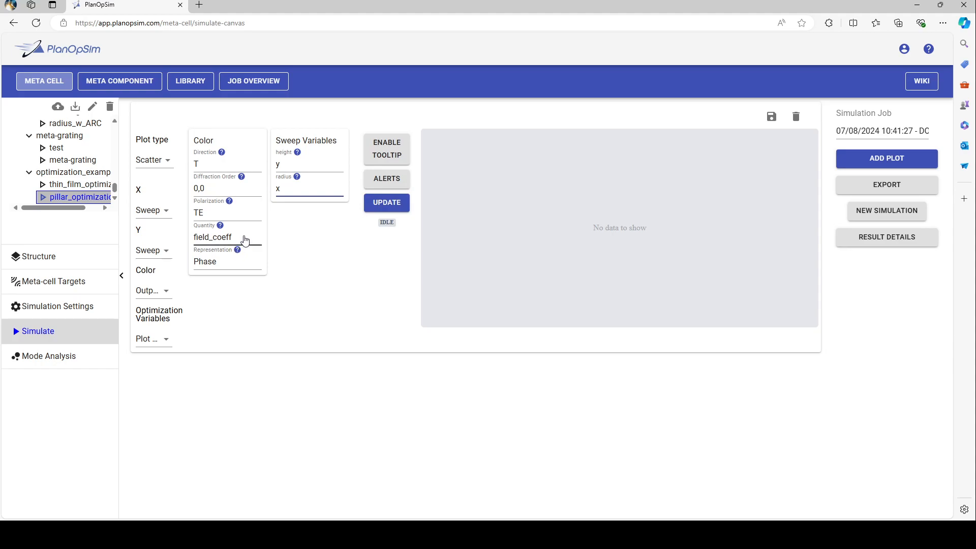
- Set the plot's color quantity to power_coeff with Abs representation and try updating the plot
{"action": "left_click", "coordinate": [244, 240]}
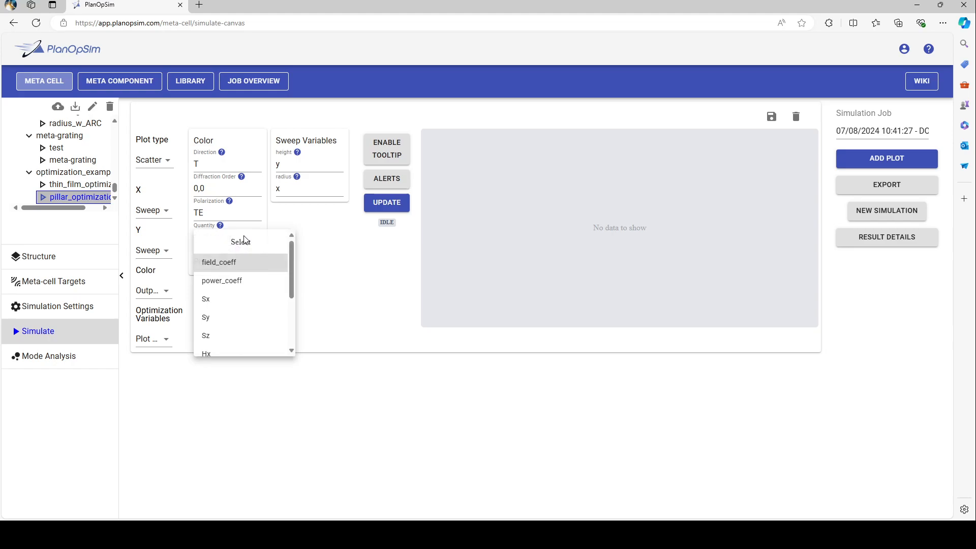
{"action": "left_click", "coordinate": [237, 279]}
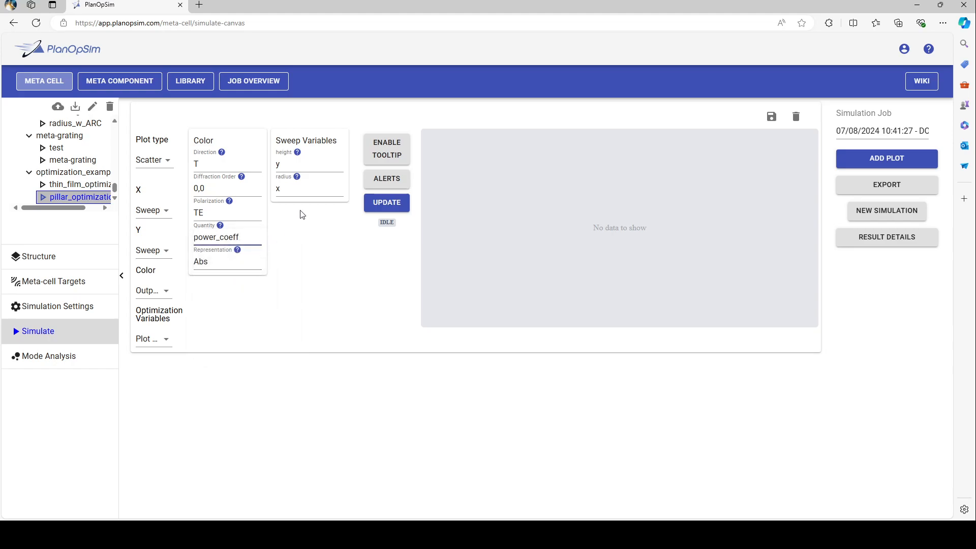
{"action": "left_click", "coordinate": [407, 203]}
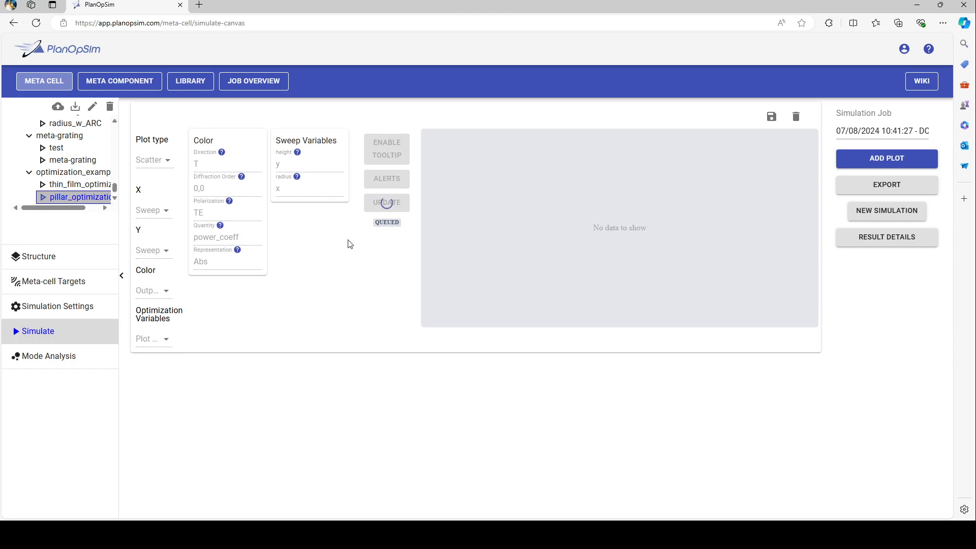
{"action": "left_click", "coordinate": [392, 242]}
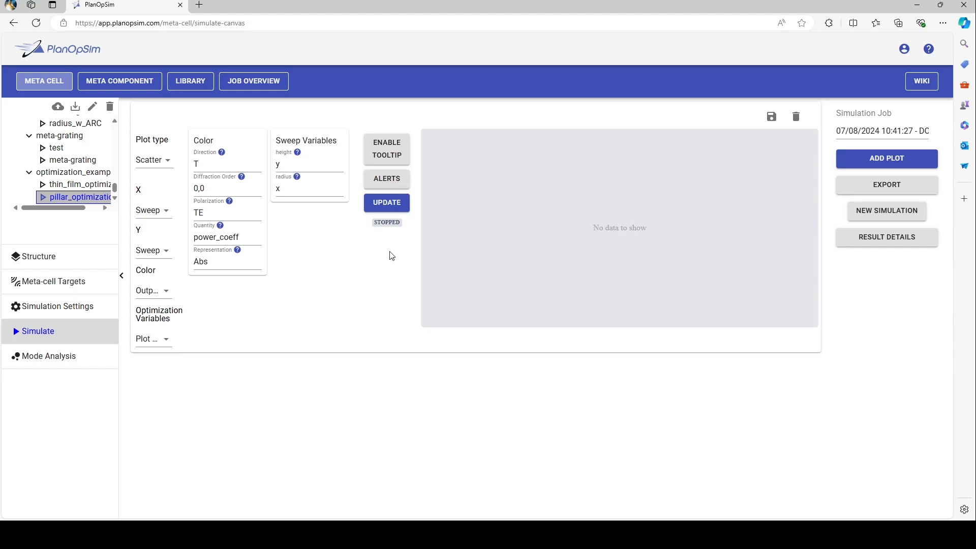
- Set the optimization variables to Plot All Values and update the scatter plot
{"action": "left_click", "coordinate": [163, 342]}
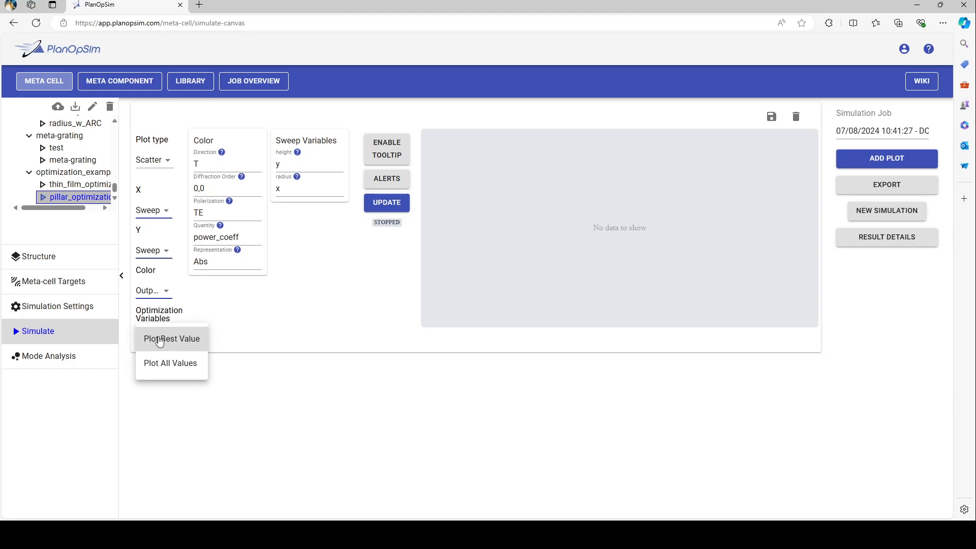
{"action": "left_click", "coordinate": [162, 369]}
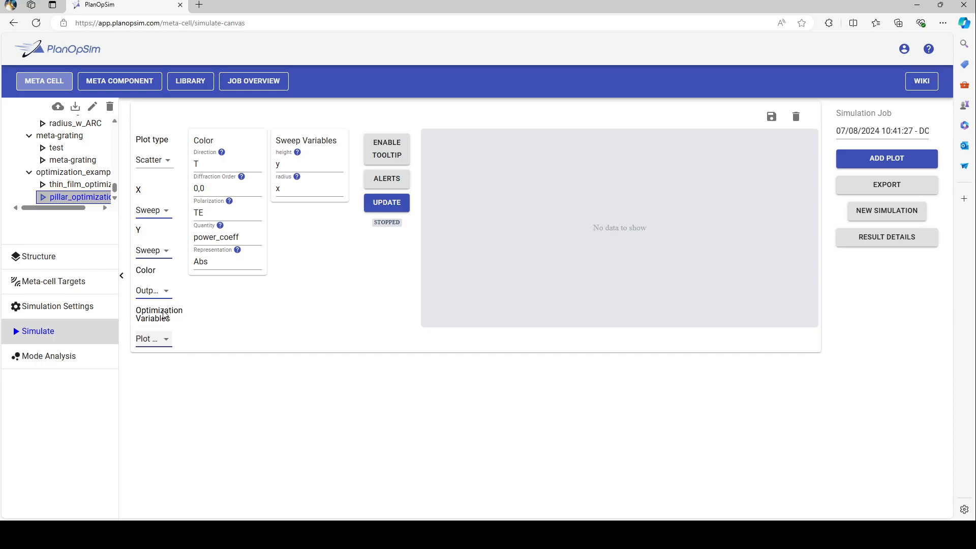
{"action": "left_click", "coordinate": [385, 203]}
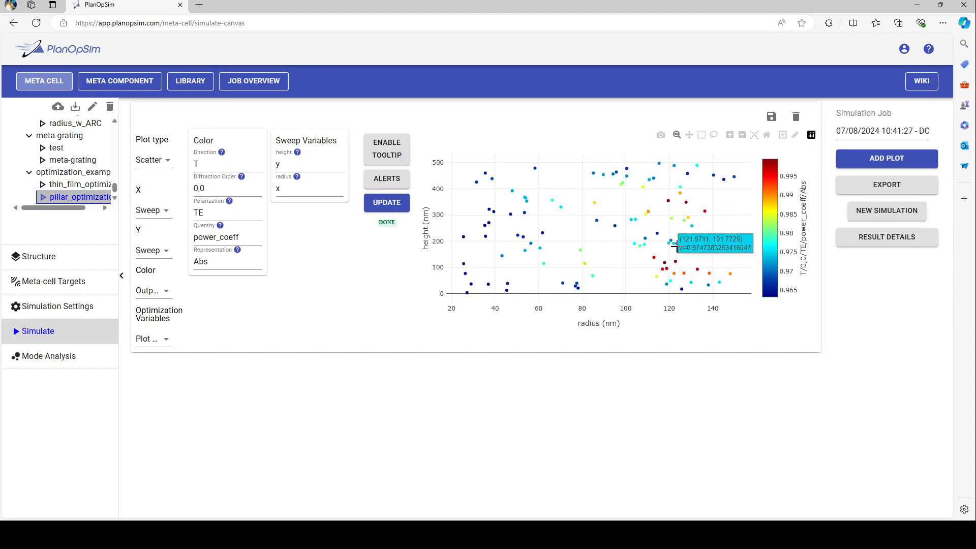
- Examine the scatter plot's high-transmission region at radii of about 100 to 153 nm and heights below about 215 nm, reading individual points
{"action": "left_click_drag", "start_coordinate": [626, 238], "coordinate": [741, 291]}
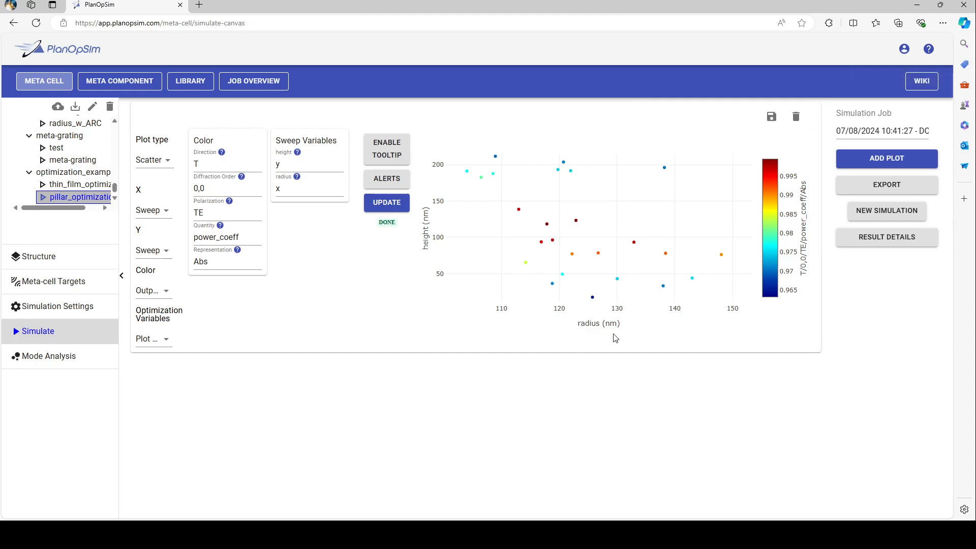
{"action": "mouse_move", "coordinate": [598, 293]}
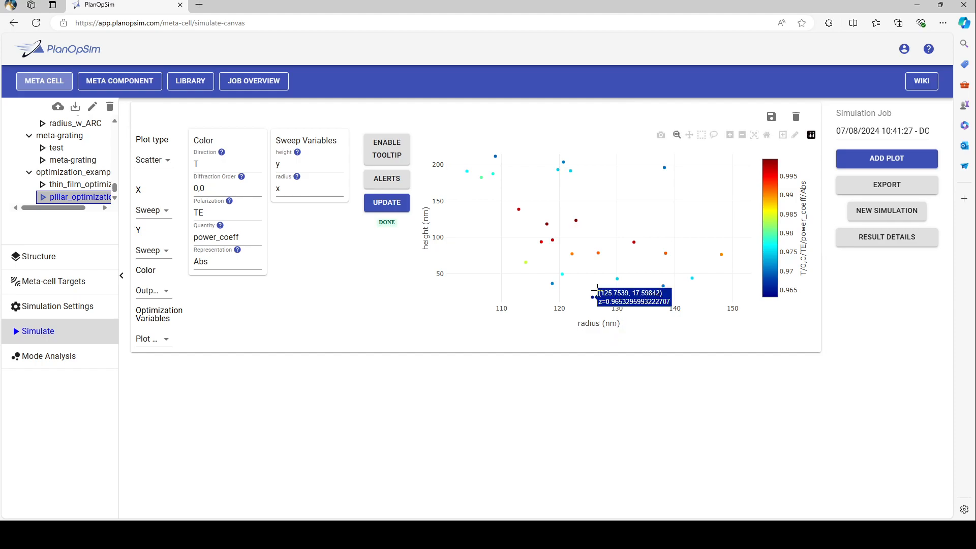
{"action": "mouse_move", "coordinate": [576, 217]}
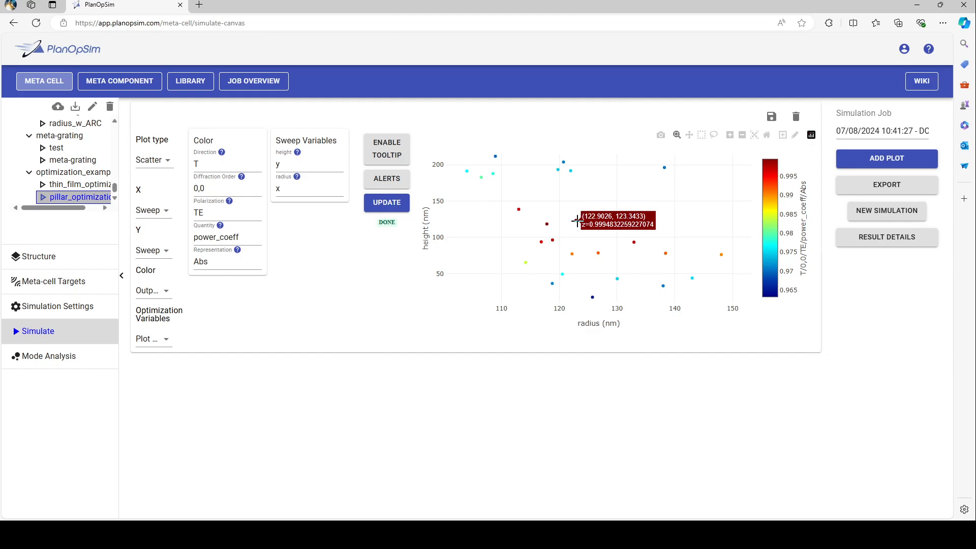
{"action": "left_click", "coordinate": [803, 534]}
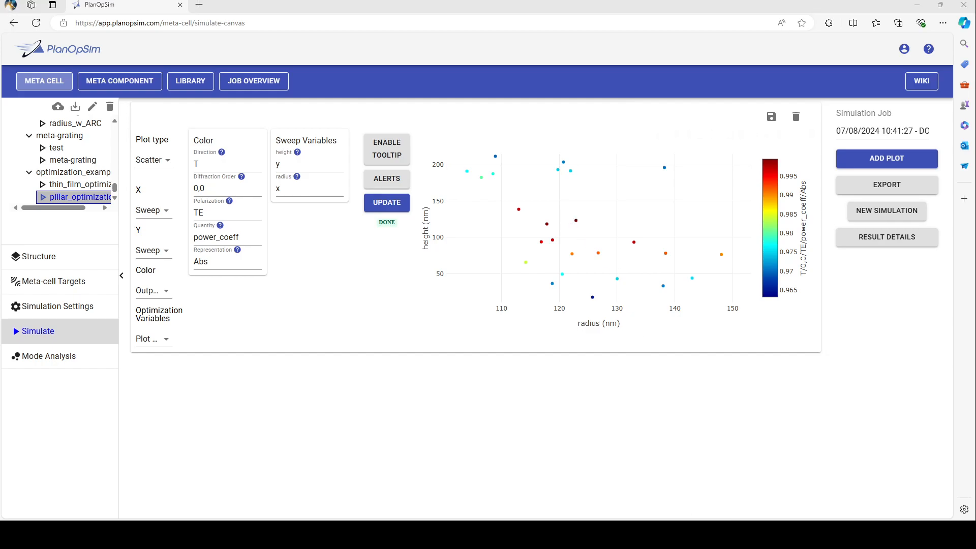